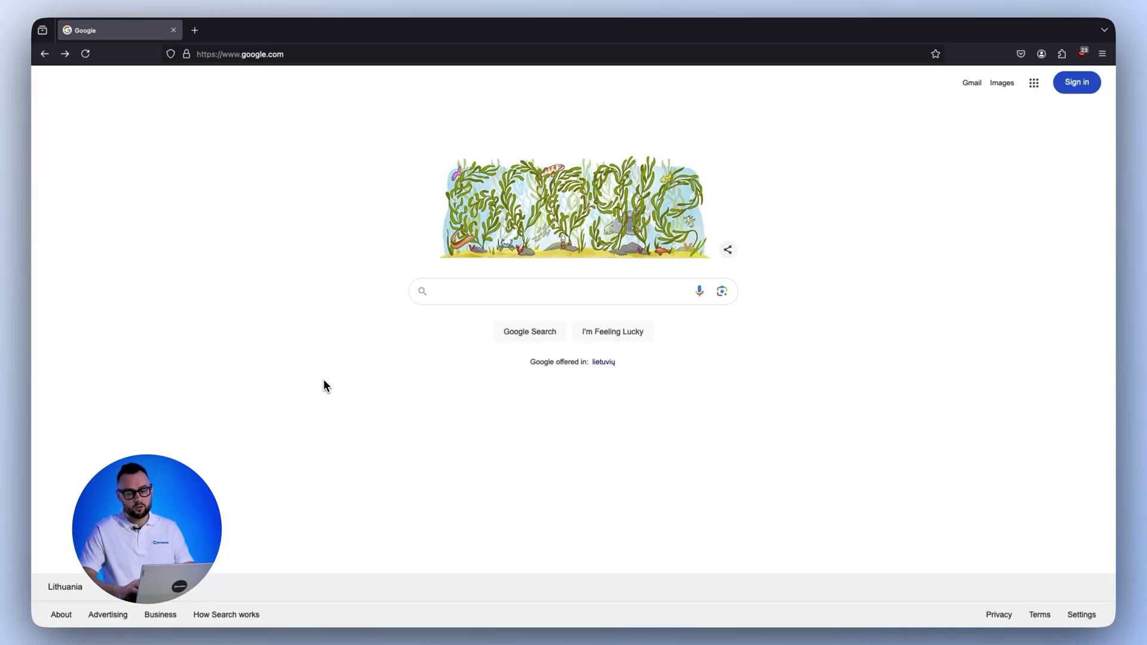
# - Log in to the router at 192.168.1.1 as admin and go to the Network LAN page
pyautogui.click(377, 54)
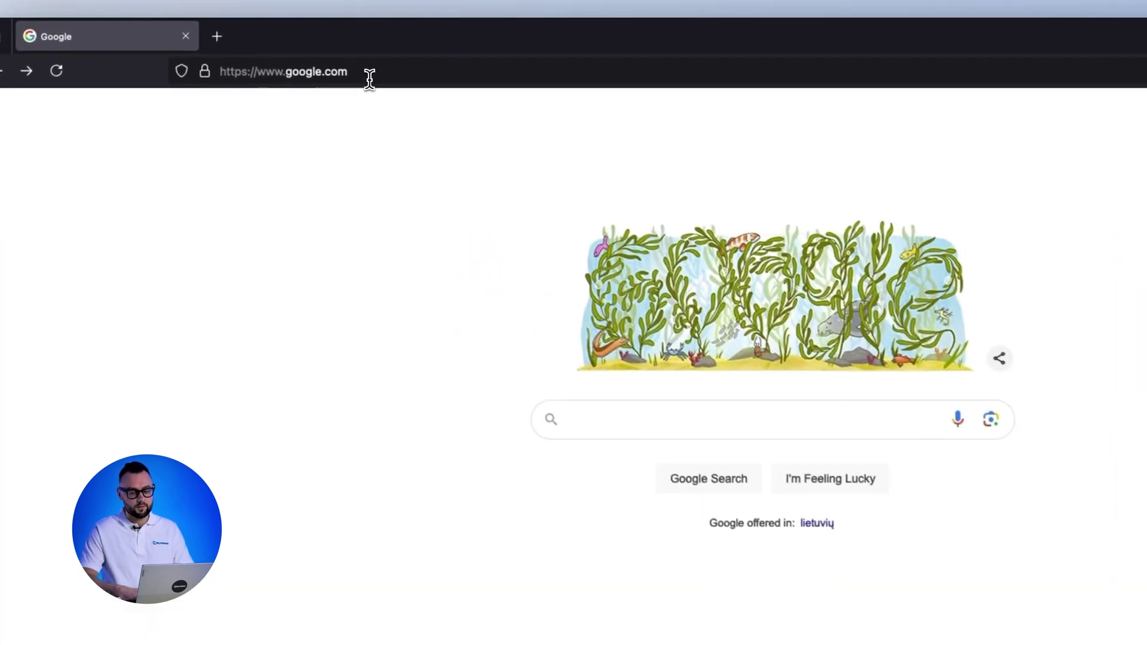
pyautogui.write('192.168.1.1/')
pyautogui.press('Return')
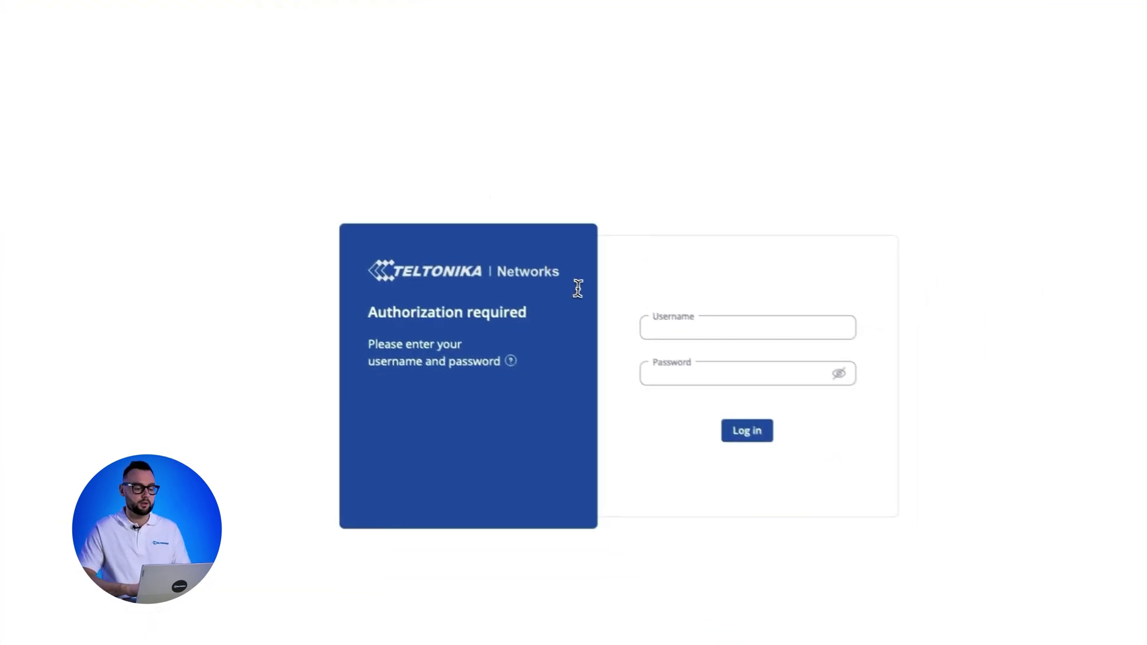
pyautogui.click(657, 312)
pyautogui.write('admin')
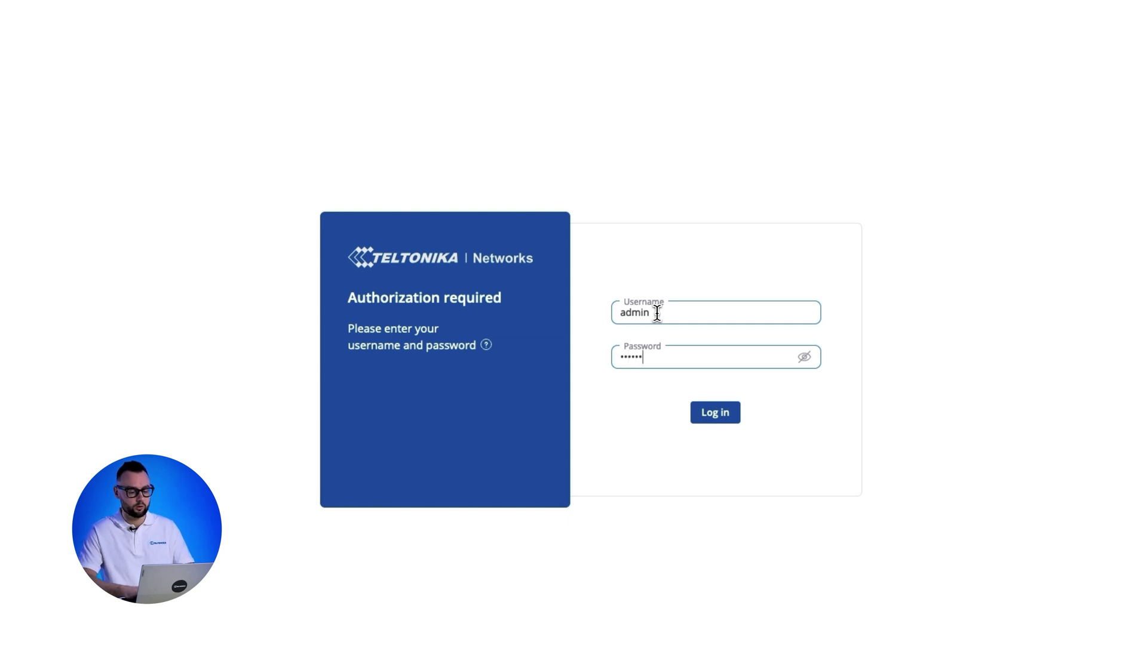
pyautogui.press('Return')
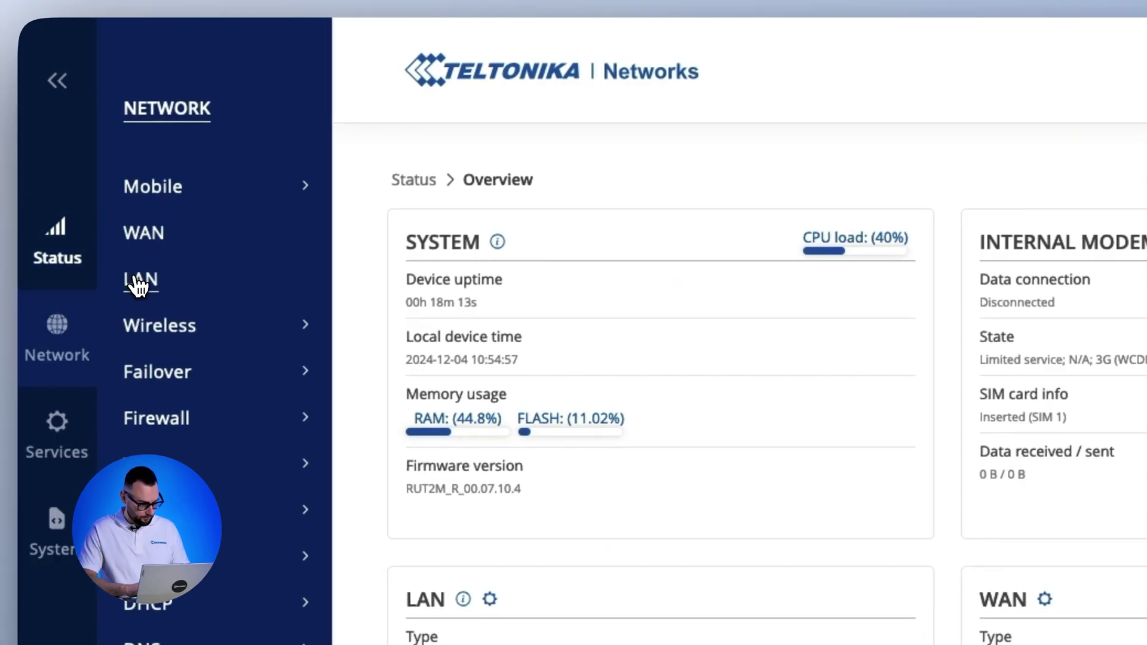
pyautogui.click(139, 280)
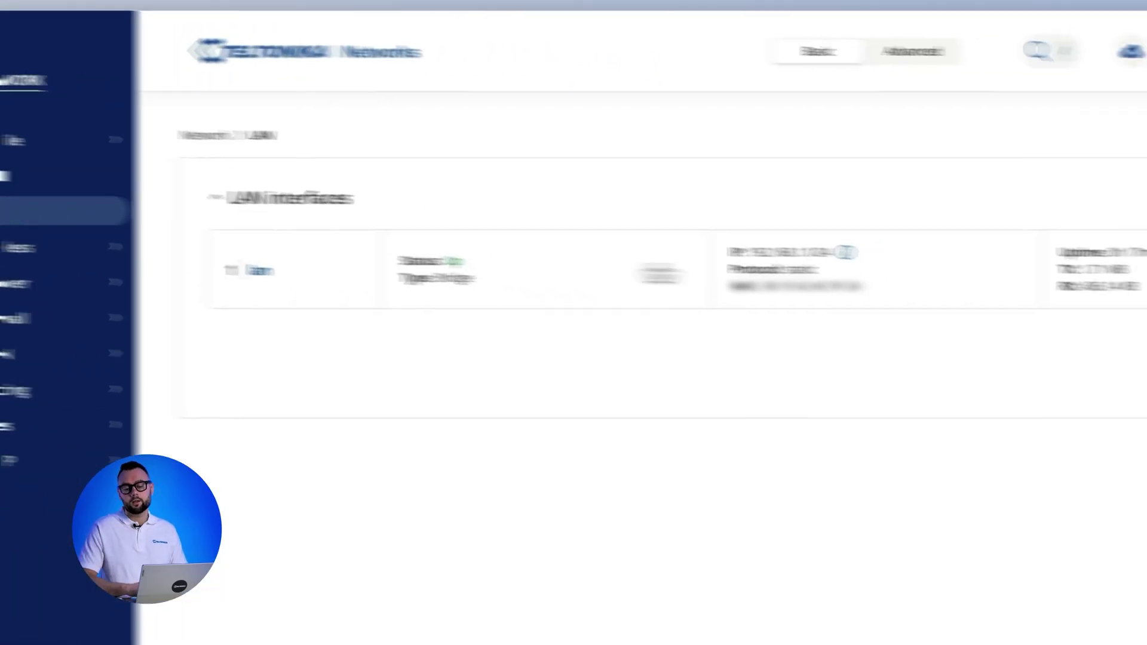
# - Open the Edit dialog for the lan interface from the LAN interfaces list
pyautogui.click(1027, 238)
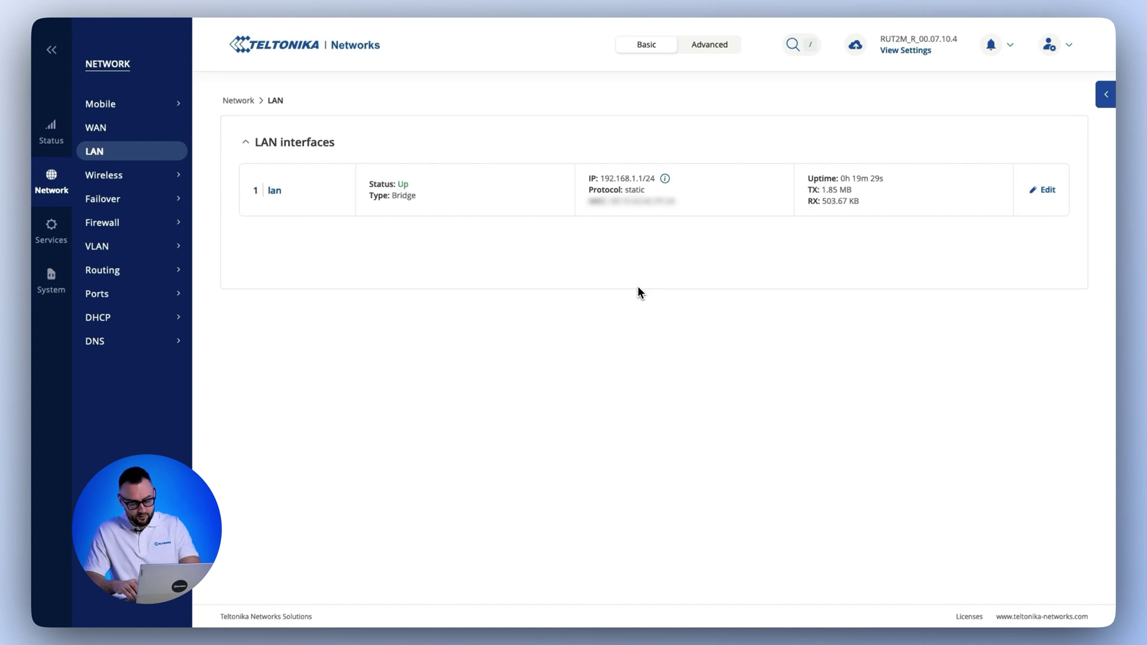
# - Search the settings for 'topology' and go to Status > Network > Topology
pyautogui.press('/')
pyautogui.write('t')
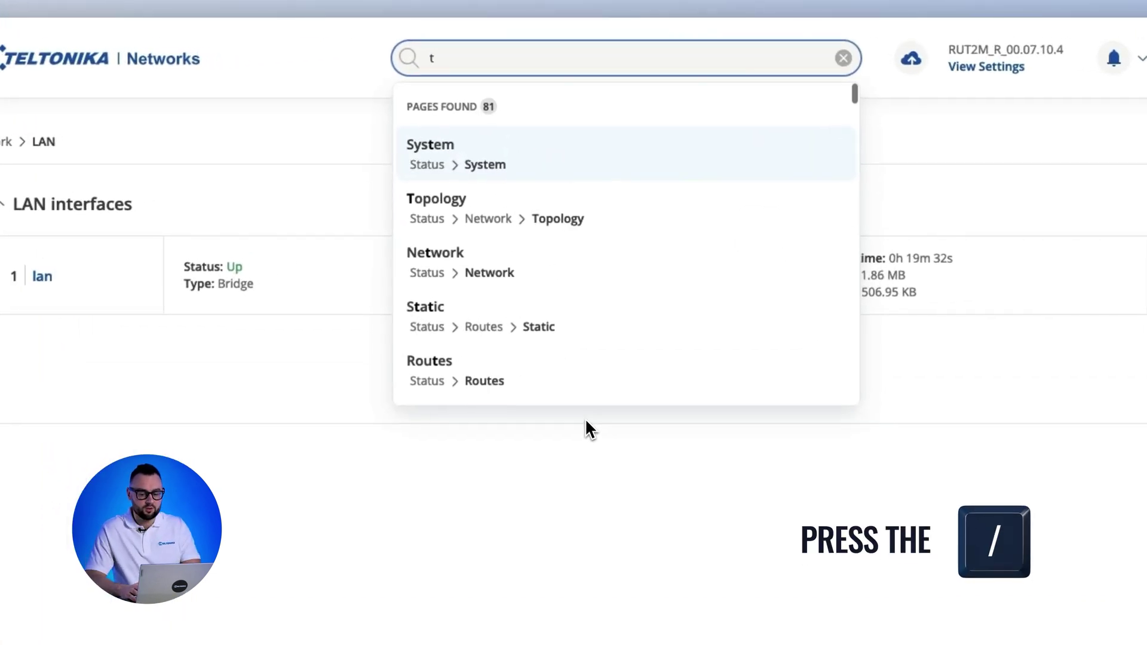
pyautogui.write('opology')
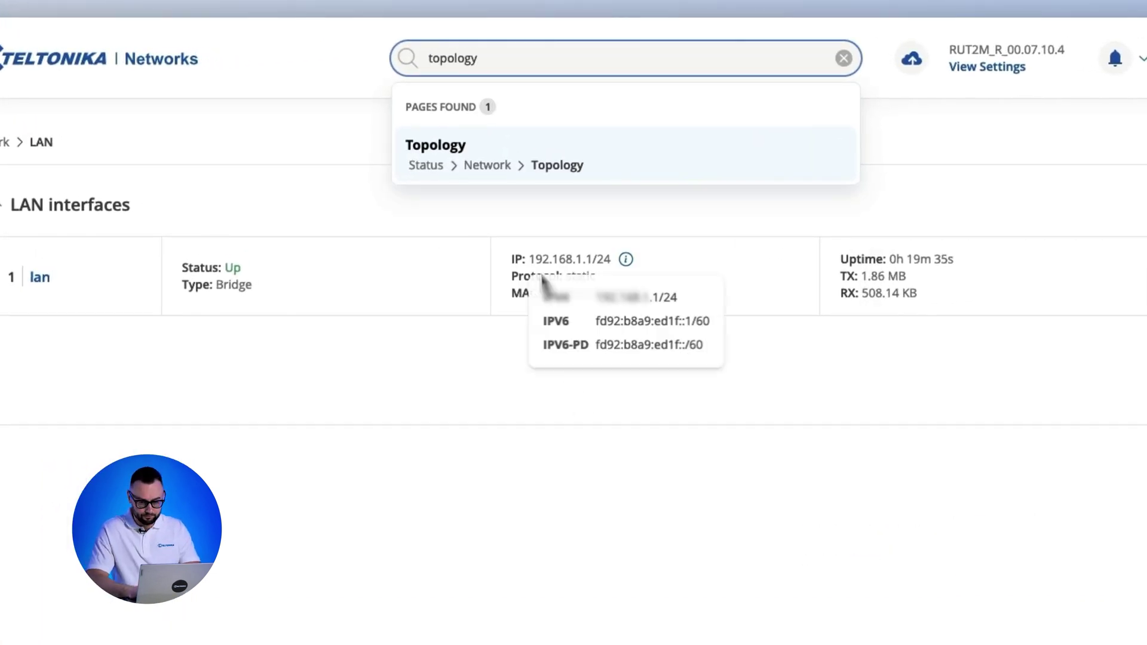
pyautogui.click(531, 172)
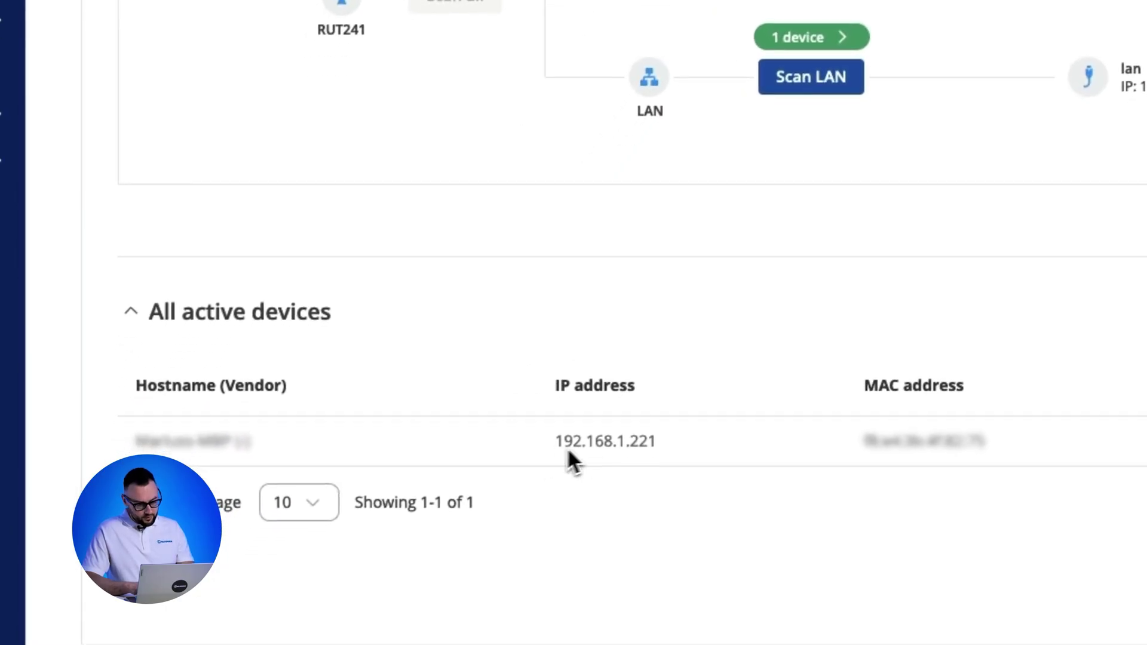
# - Scan the LAN again and find the new device 192.168.1.108 next to 192.168.1.221
pyautogui.moveTo(666, 440); pyautogui.dragTo(590, 442)
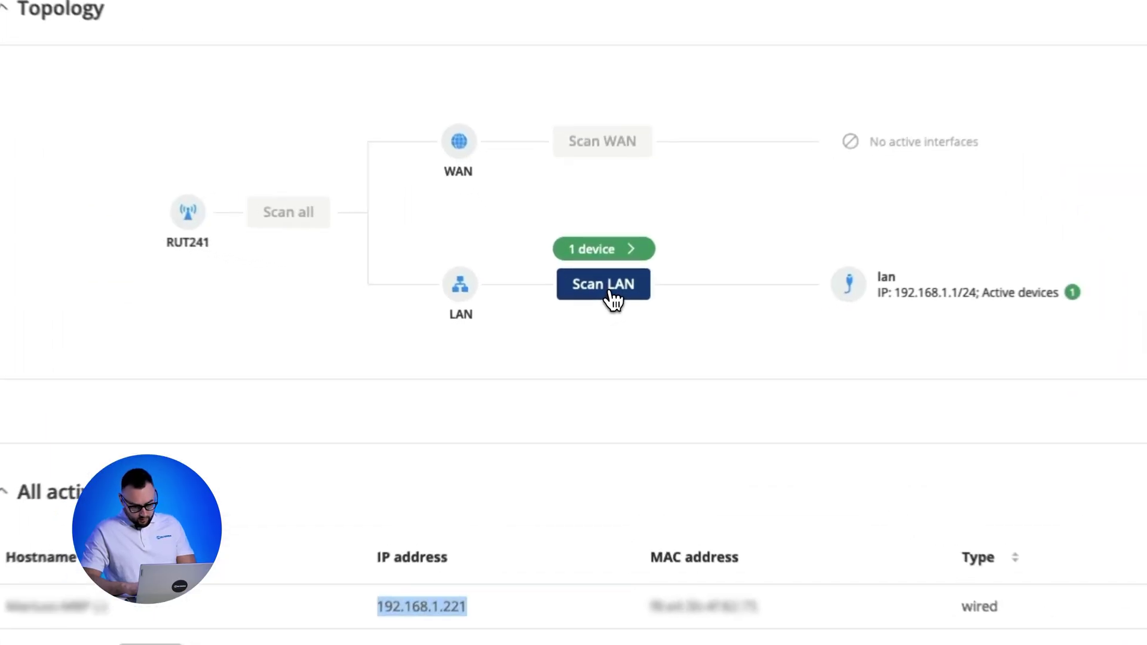
pyautogui.click(614, 293)
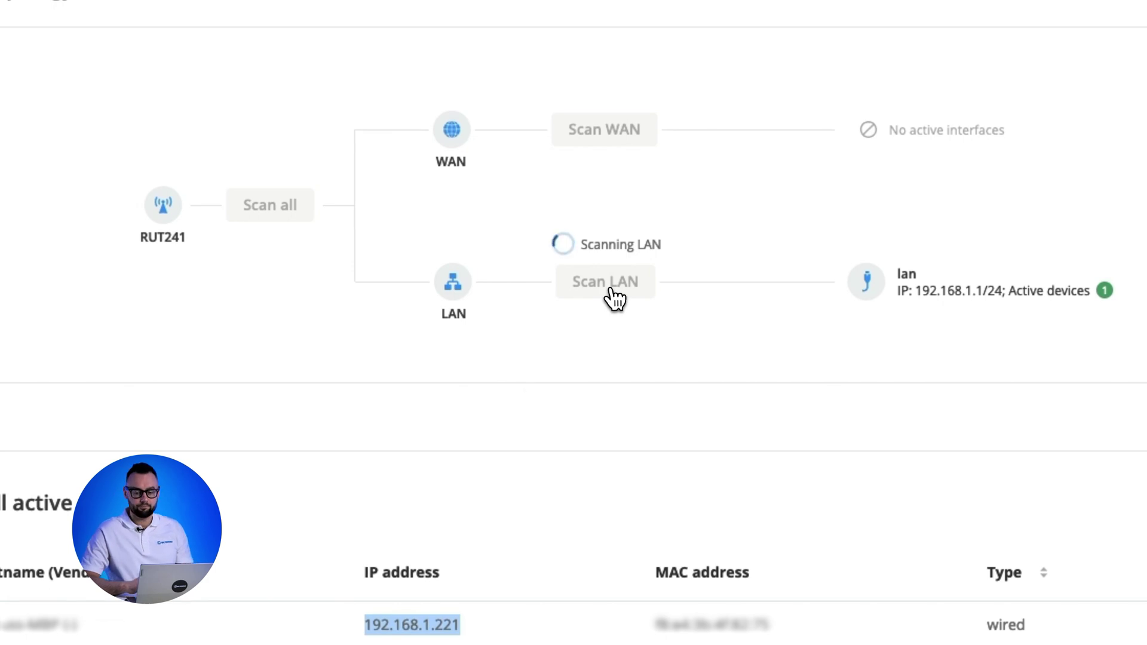
pyautogui.moveTo(613, 364); pyautogui.dragTo(544, 366)
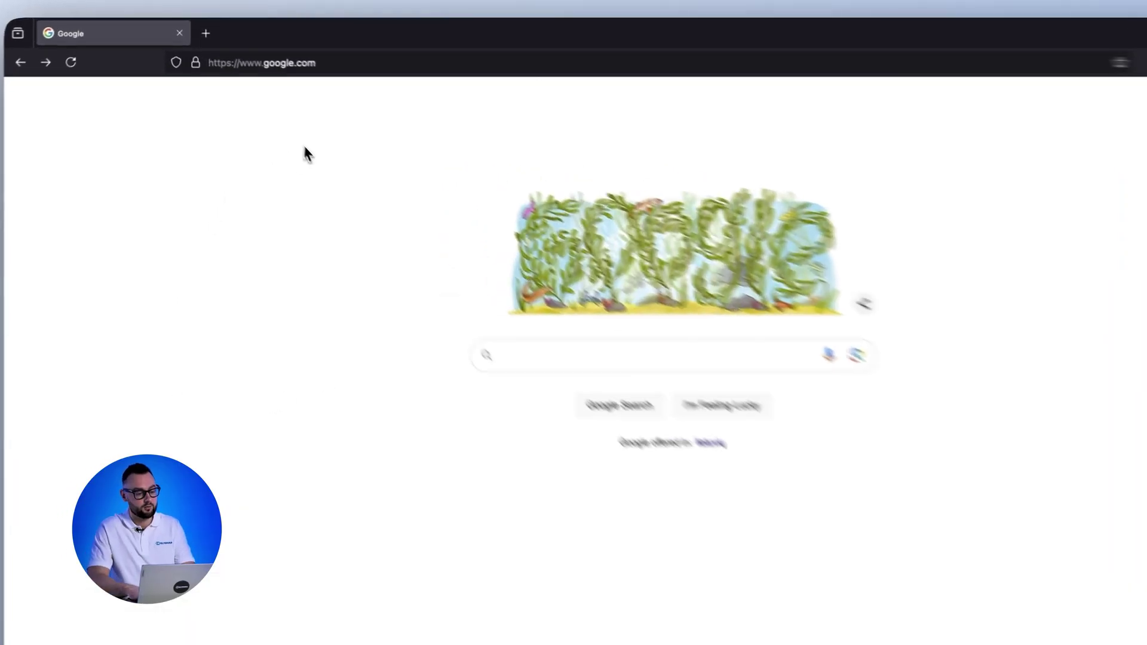
# - Sign back in to 192.168.1.1 with the admin credentials
pyautogui.click(370, 71)
pyautogui.write('192.168.1.1/')
pyautogui.press('Return')
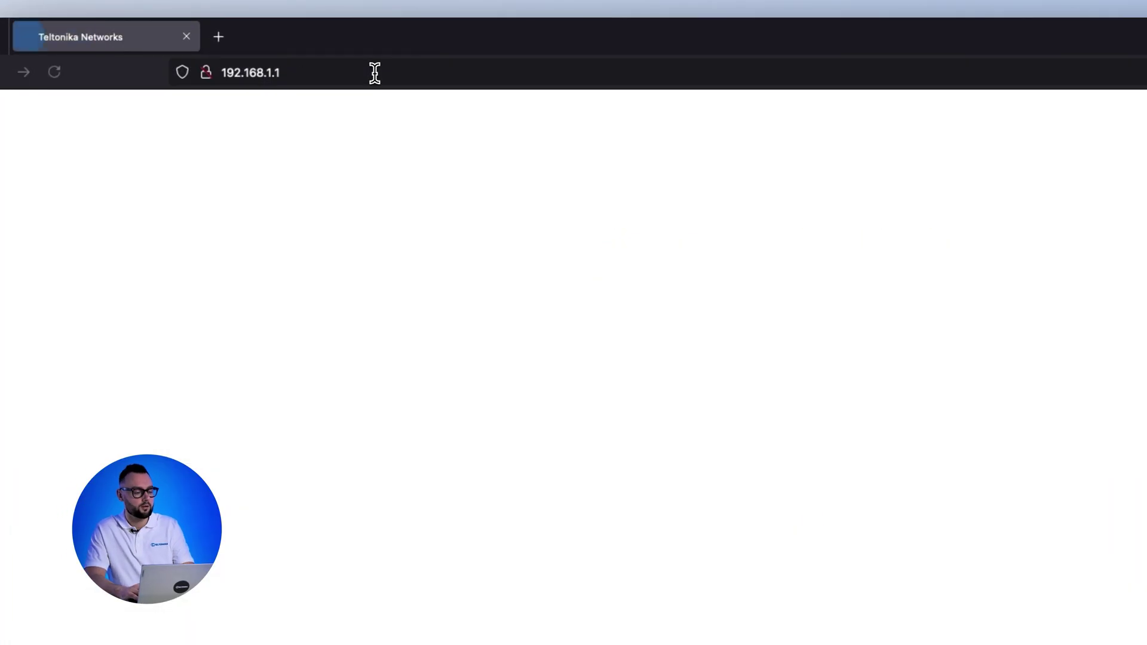
pyautogui.click(657, 313)
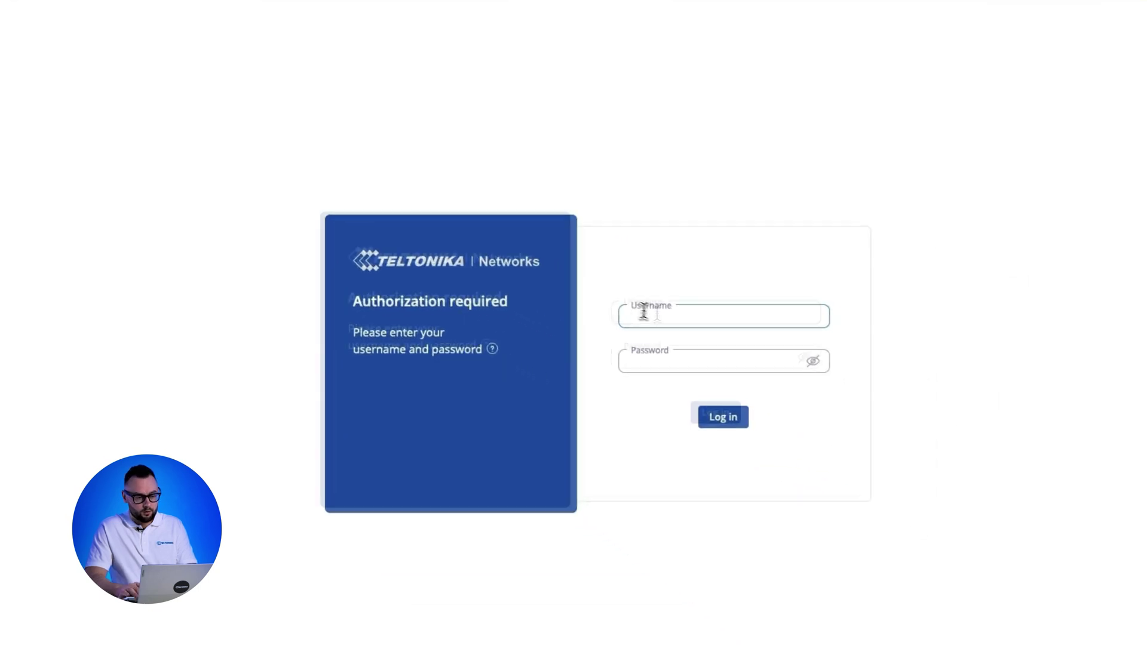
pyautogui.write('admin')
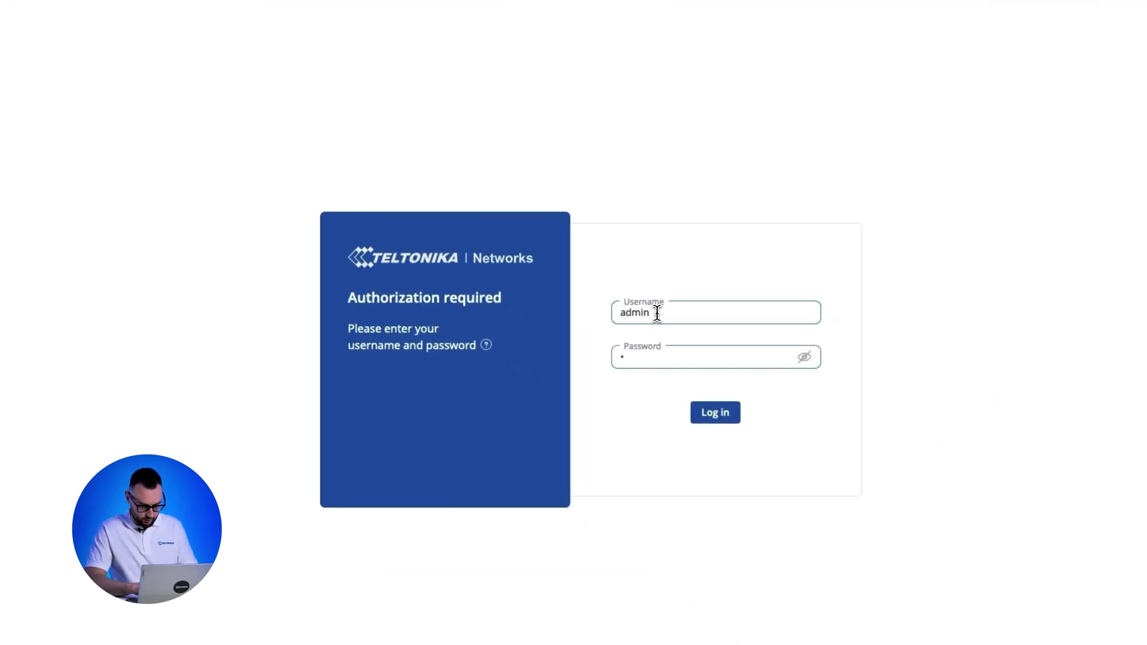
pyautogui.press('Return')
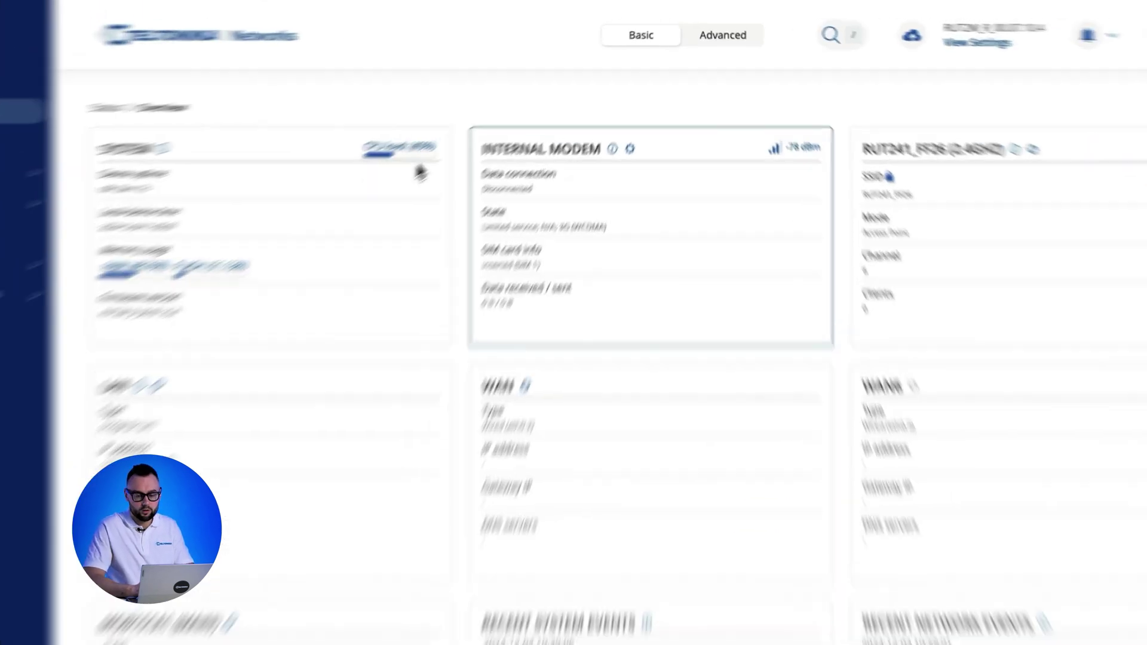
# - In advanced view, disable the wired WAN interfaces on Network > WAN and apply
pyautogui.click(758, 63)
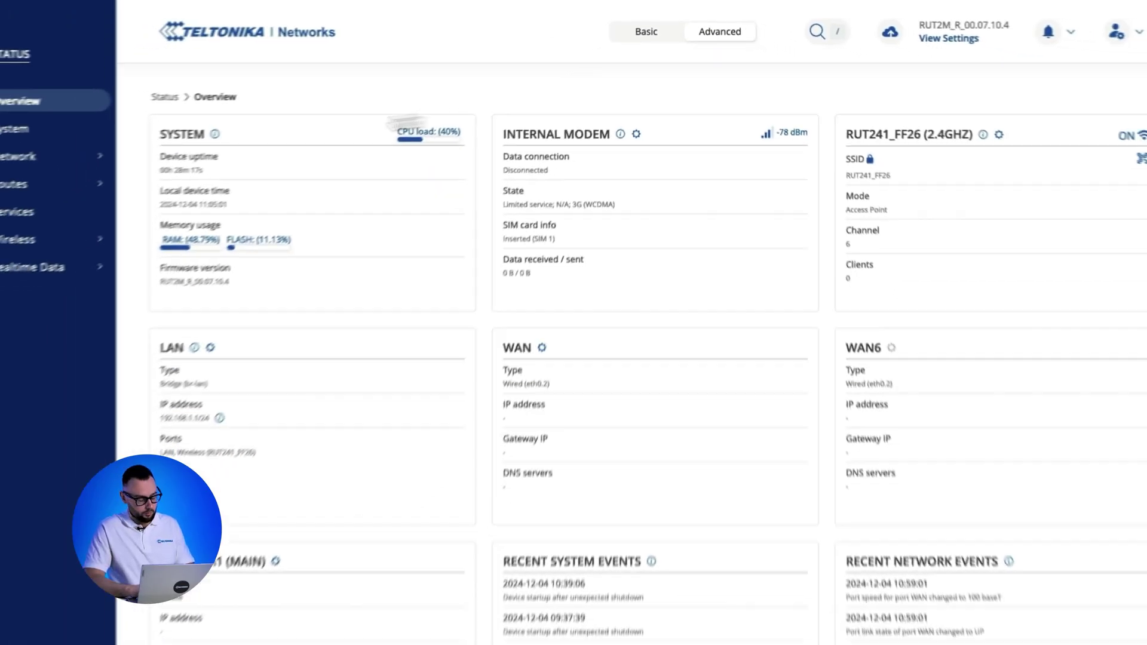
pyautogui.moveTo(33, 261)
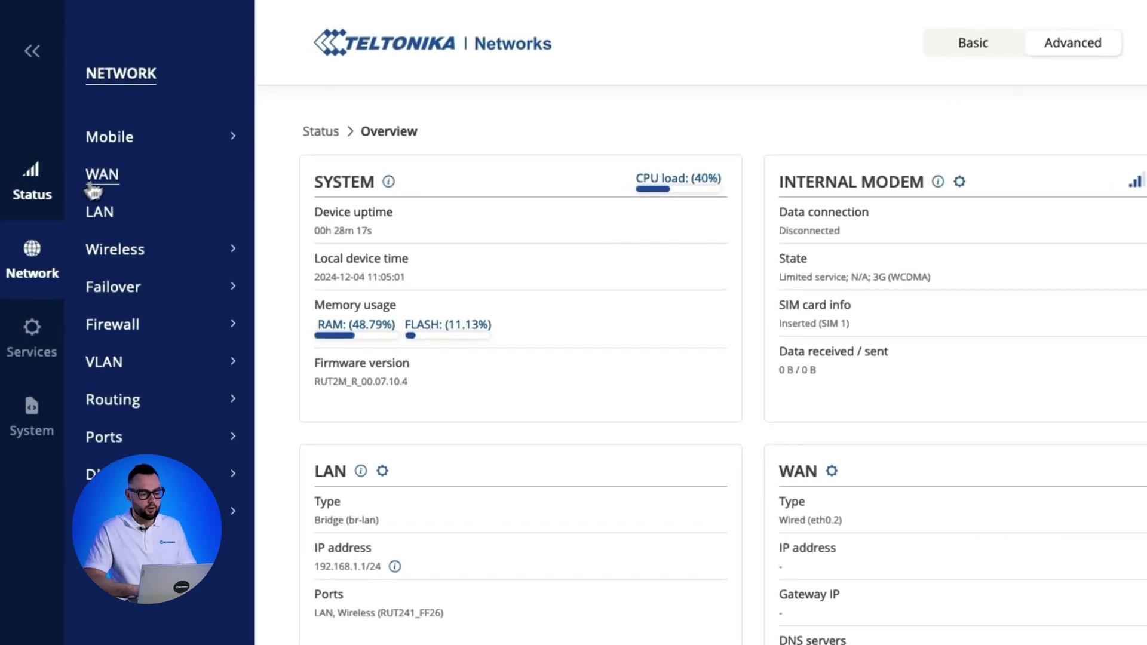
pyautogui.click(92, 159)
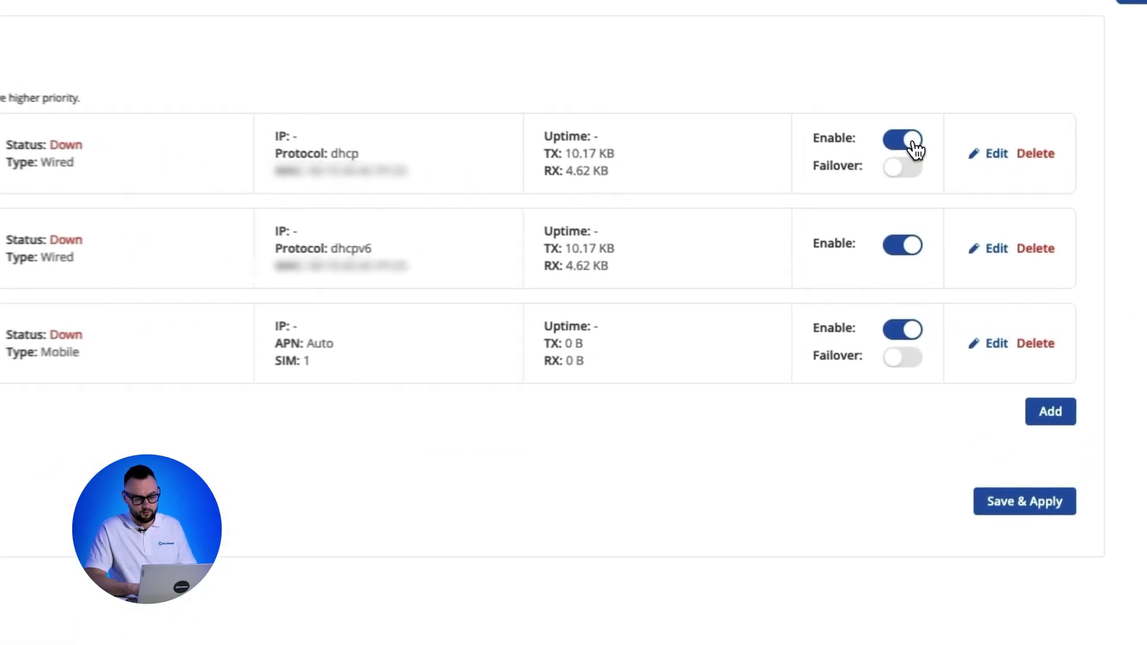
pyautogui.click(982, 188)
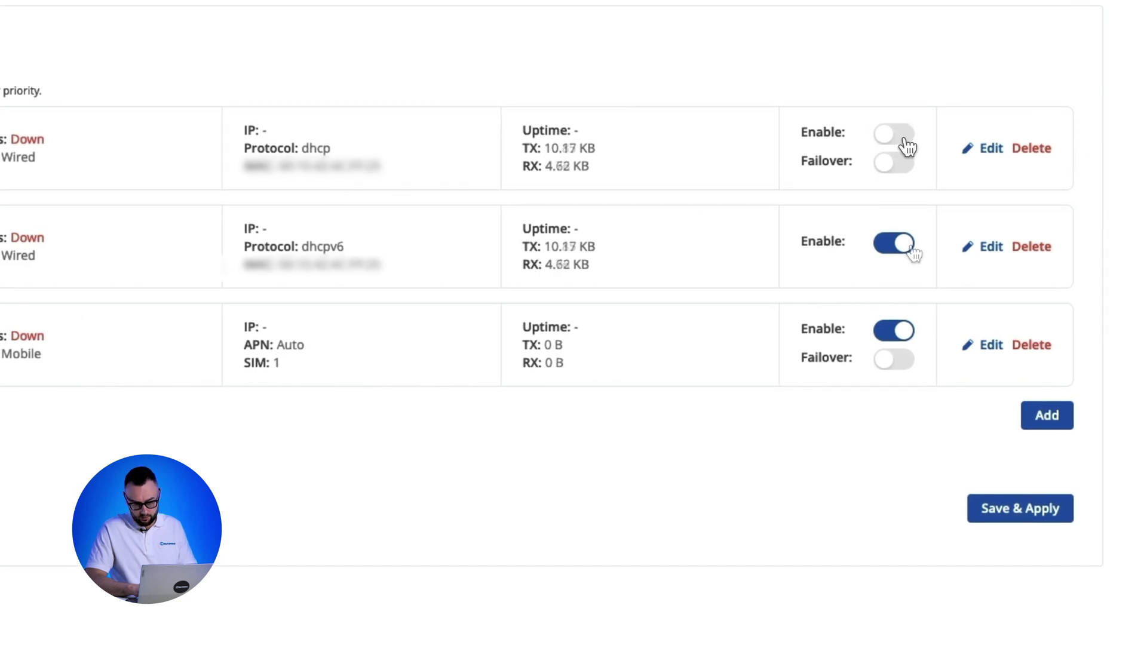
pyautogui.click(1020, 508)
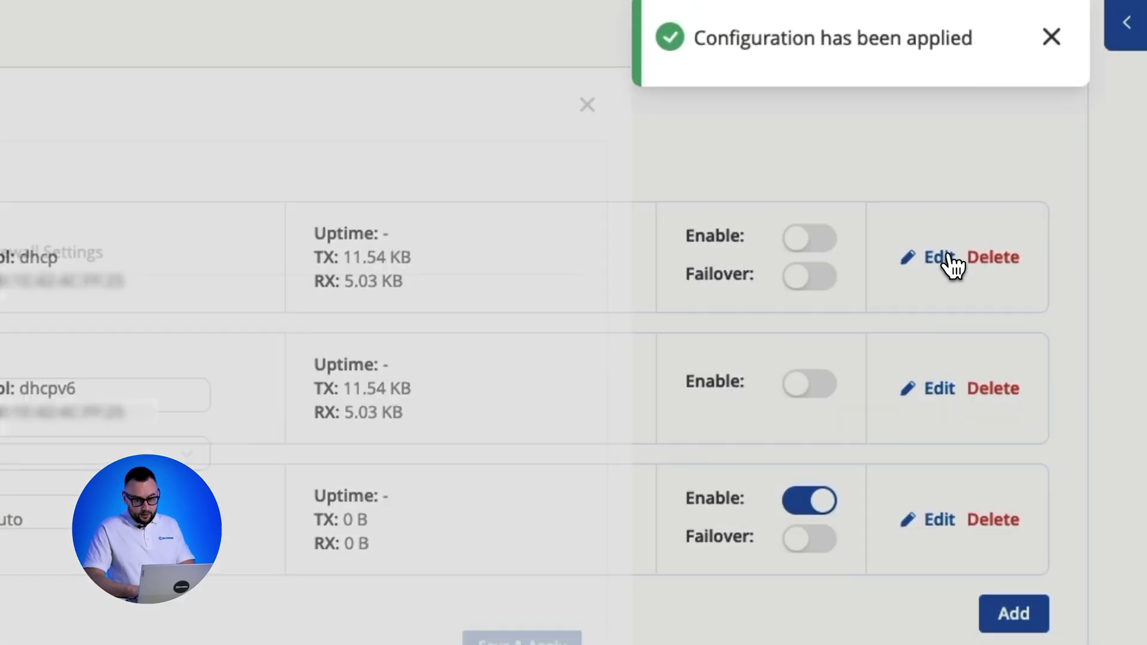
# - Set the wan interface's physical interface to '-- No interface --' and apply
pyautogui.click(940, 257)
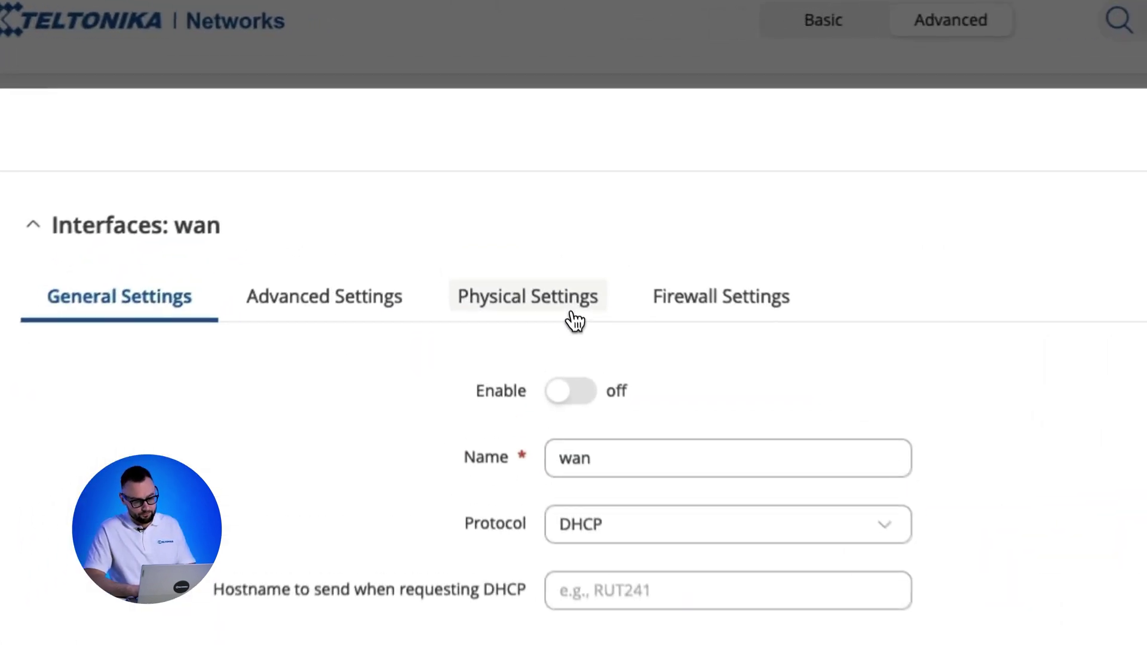
pyautogui.click(495, 173)
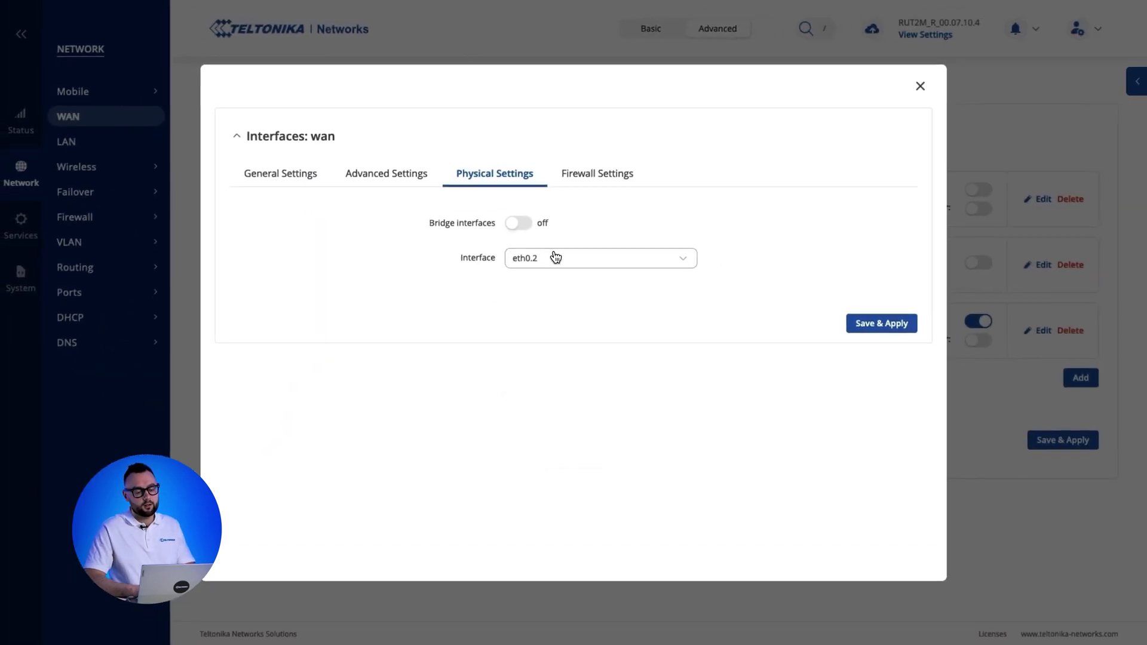
pyautogui.click(565, 281)
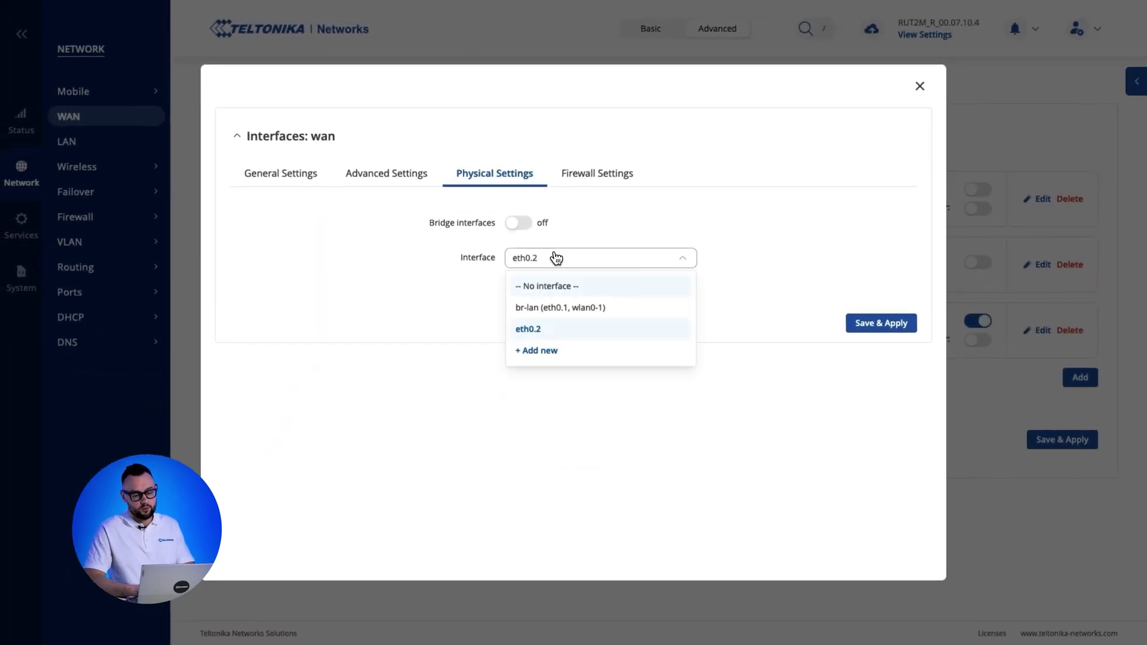
pyautogui.click(883, 324)
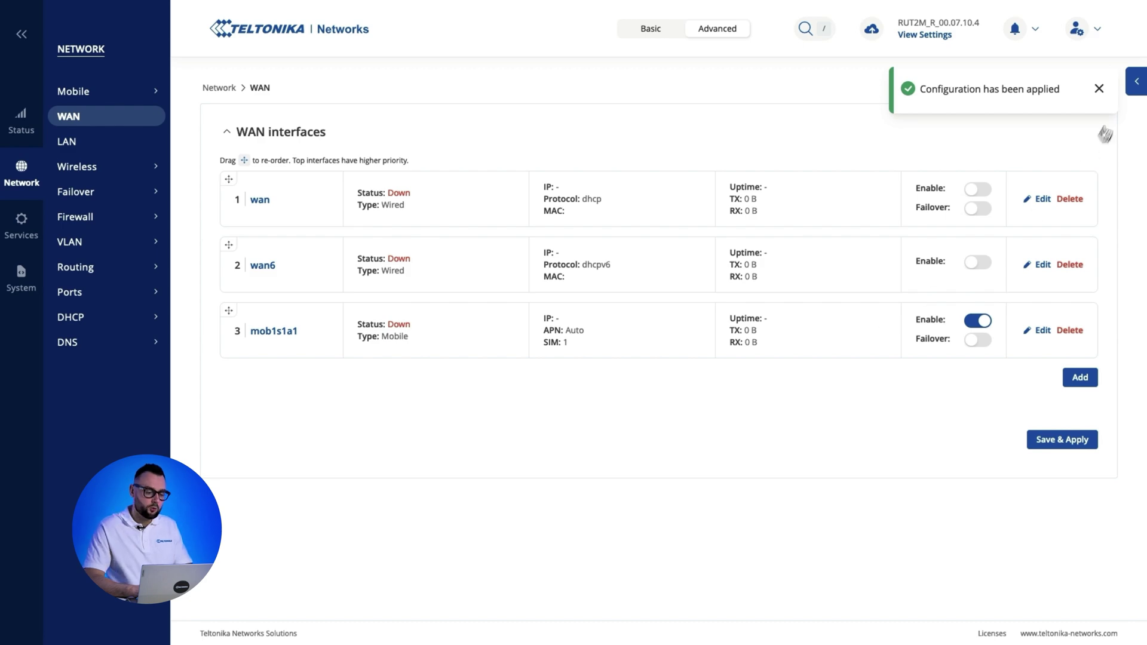
# - Detach wan6 from its physical port in Physical Settings and apply
pyautogui.click(1043, 265)
pyautogui.click(580, 172)
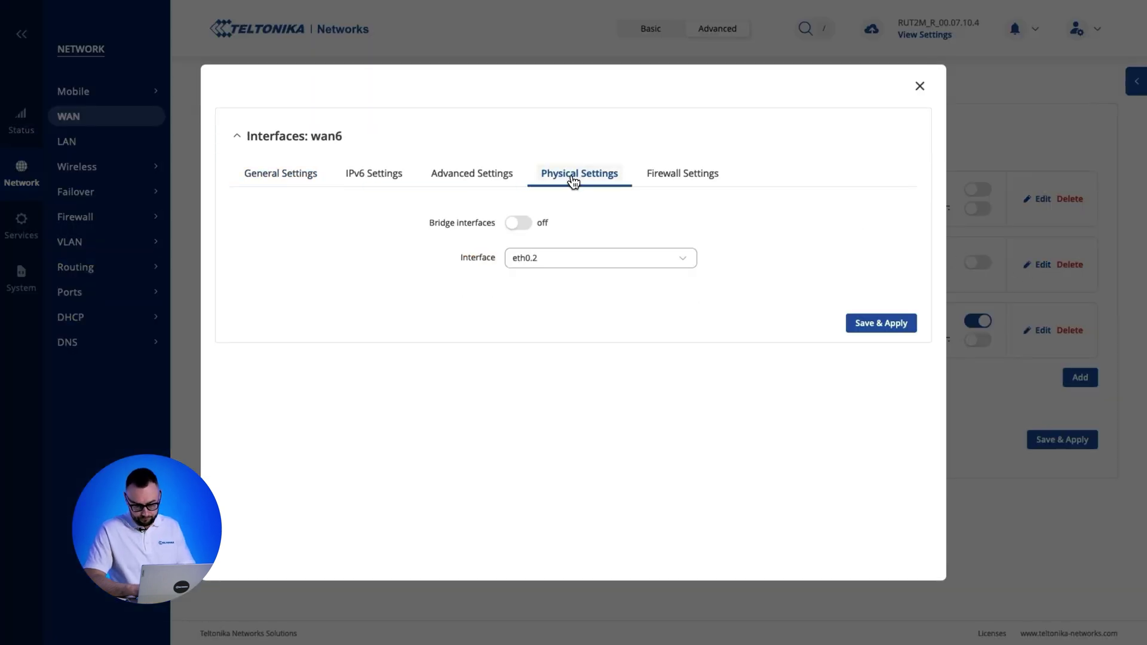
pyautogui.click(882, 323)
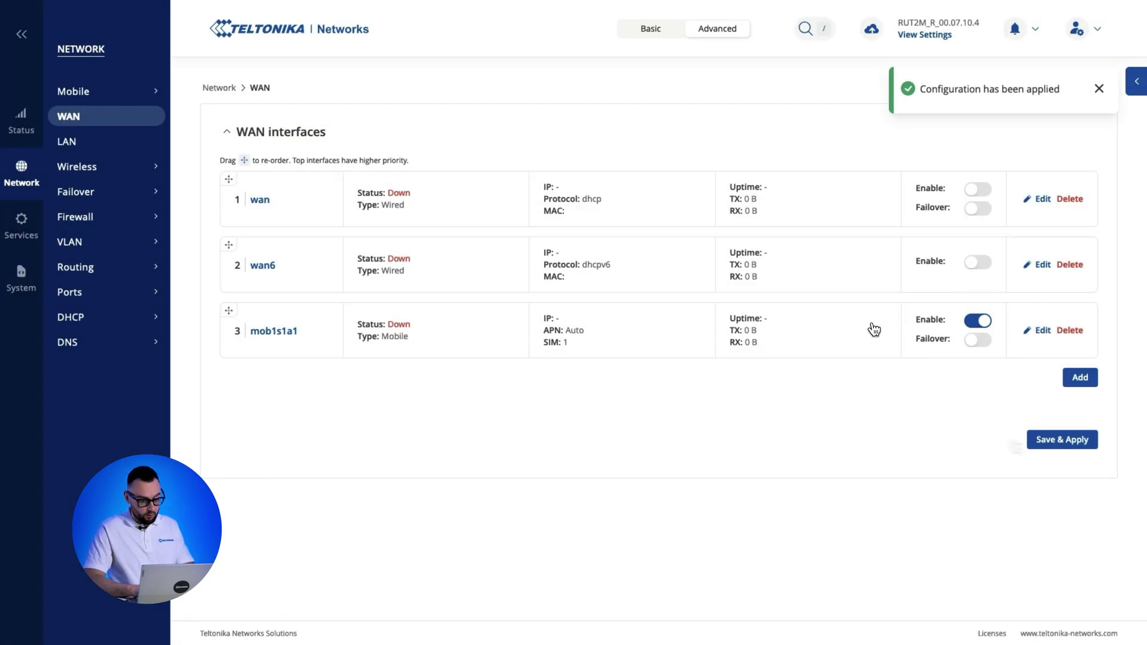
# - Add eth0.2 to the lan bridge's physical interfaces alongside eth0.1 and apply
pyautogui.click(69, 142)
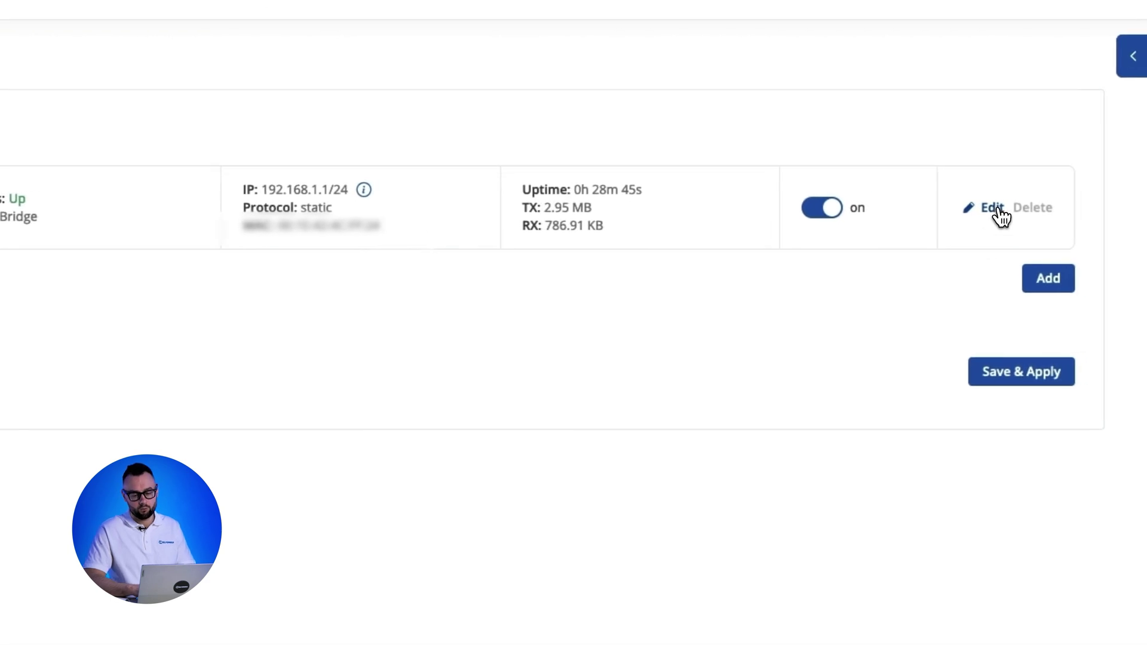
pyautogui.click(992, 208)
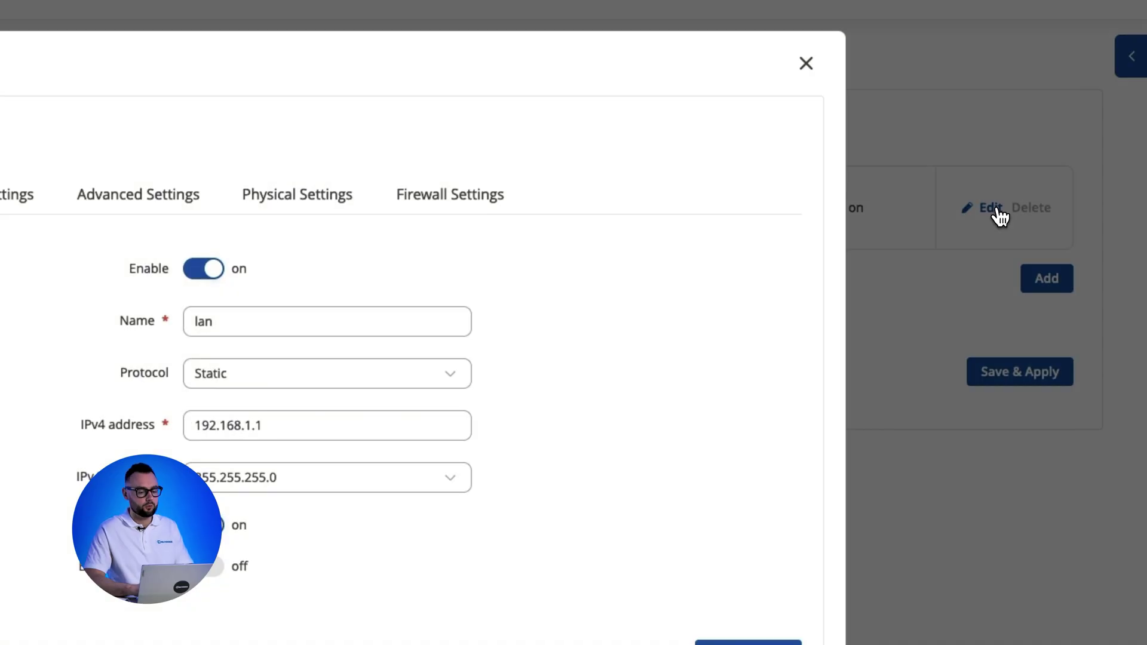
pyautogui.click(297, 194)
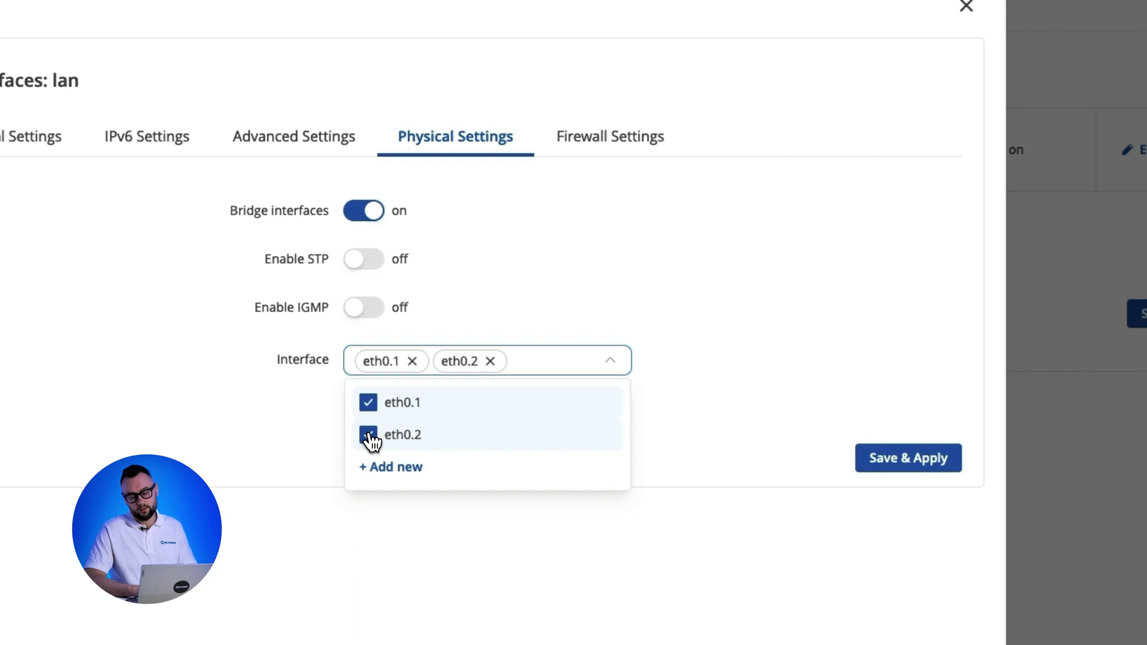
pyautogui.click(911, 467)
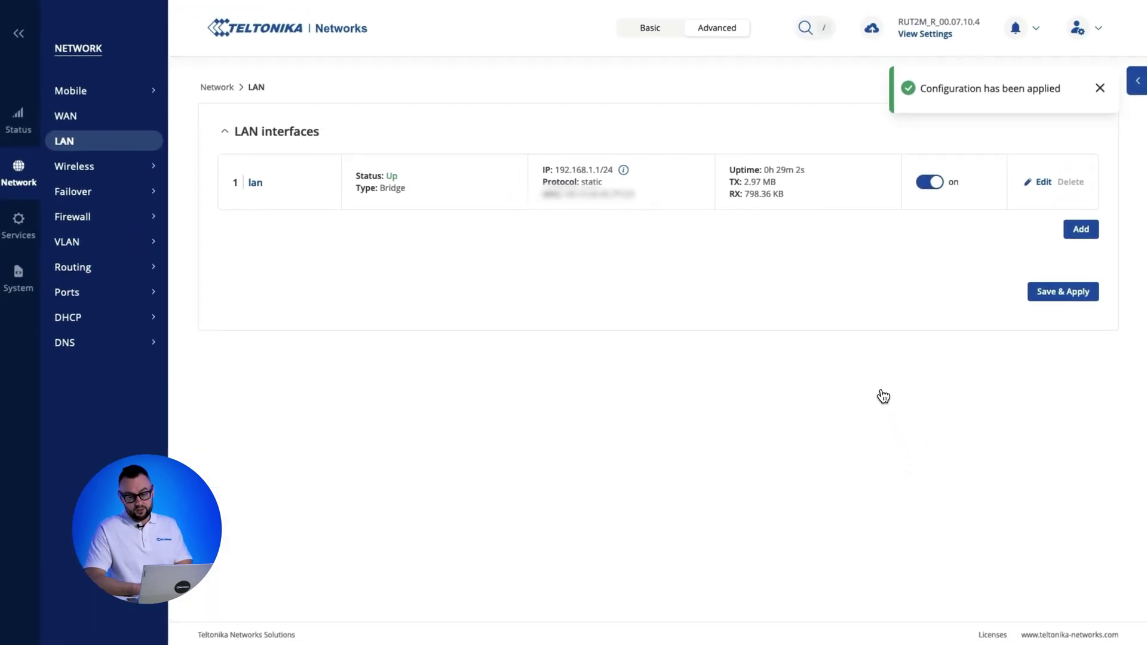
# - Find the new lan client 192.168.1.108 in the Status page's DHCP leases
pyautogui.click(19, 124)
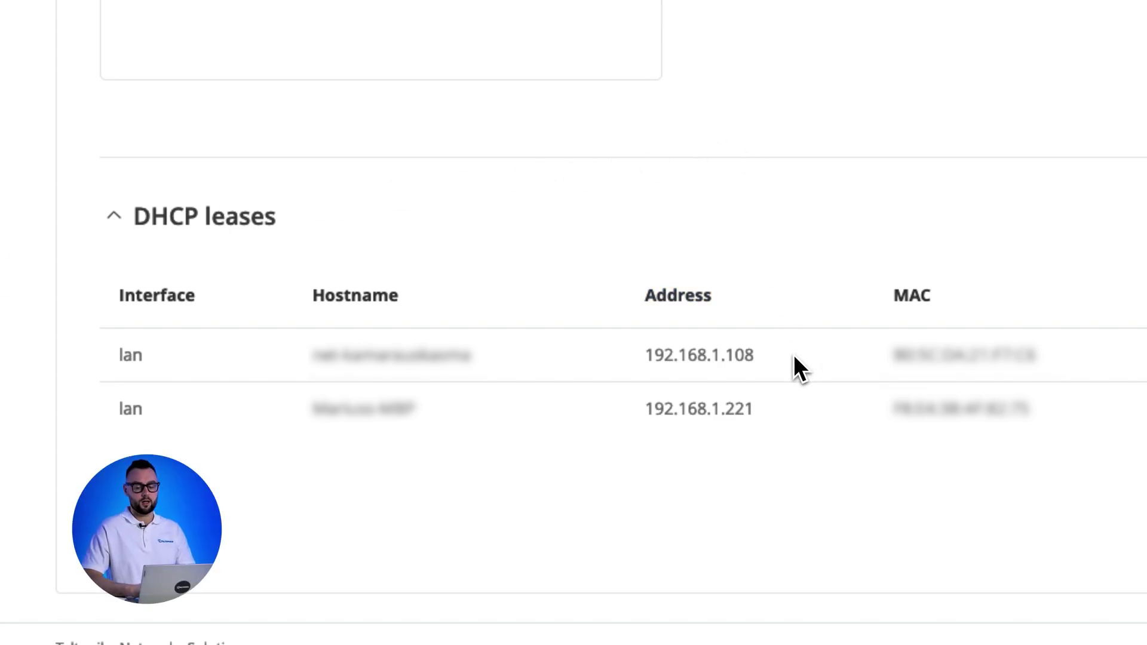
pyautogui.moveTo(757, 355); pyautogui.dragTo(620, 357)
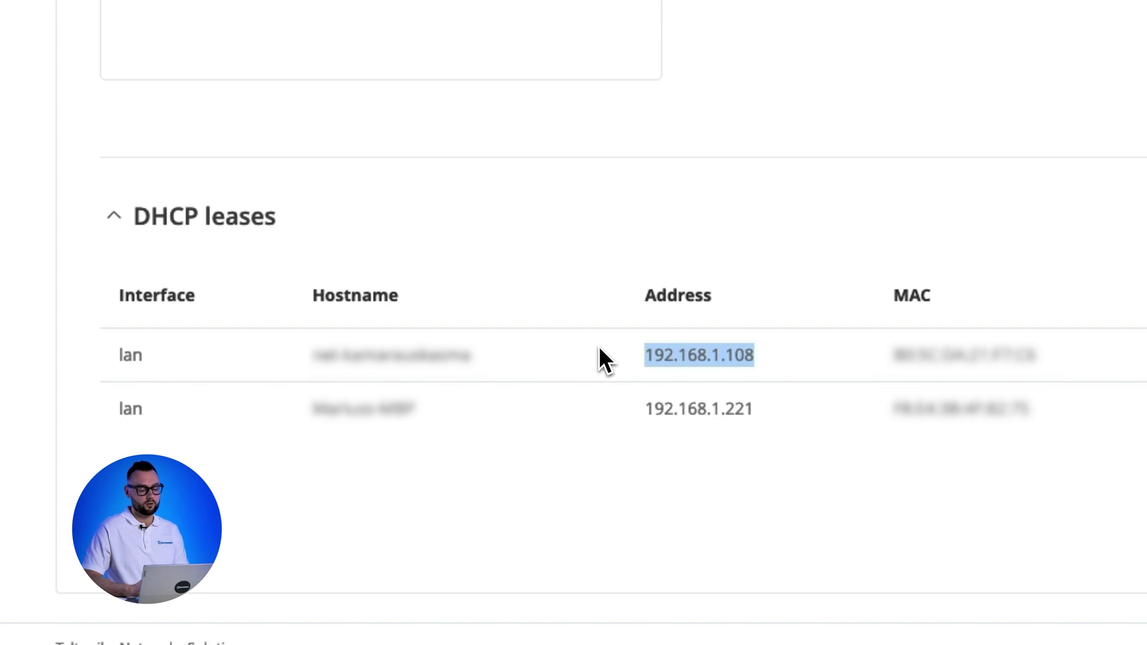